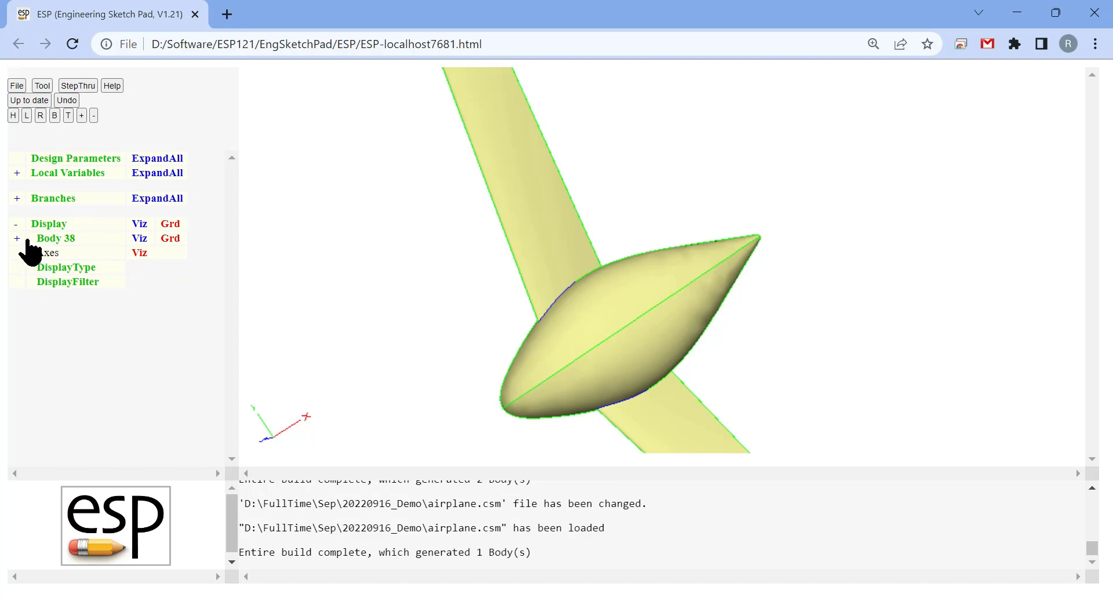
Hide Body 38's shaded faces in ESP so only its edge wireframe shows, and tilt the view
click(17, 239)
click(139, 252)
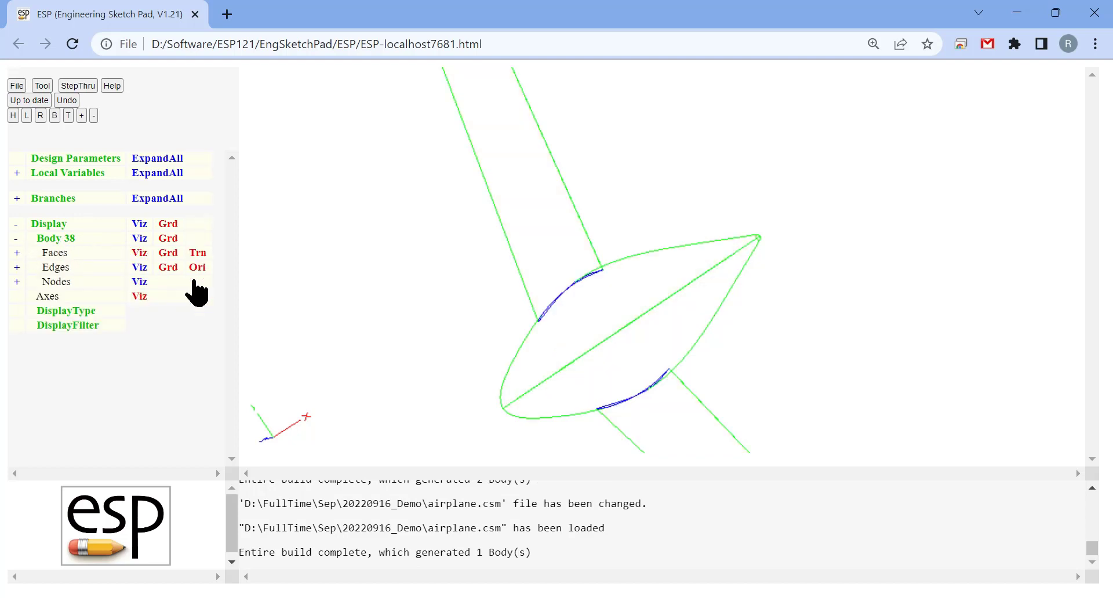
mouse_move(648, 435)
mouse_down()
mouse_move(667, 283)
mouse_move(638, 310)
mouse_move(648, 315)
mouse_up()
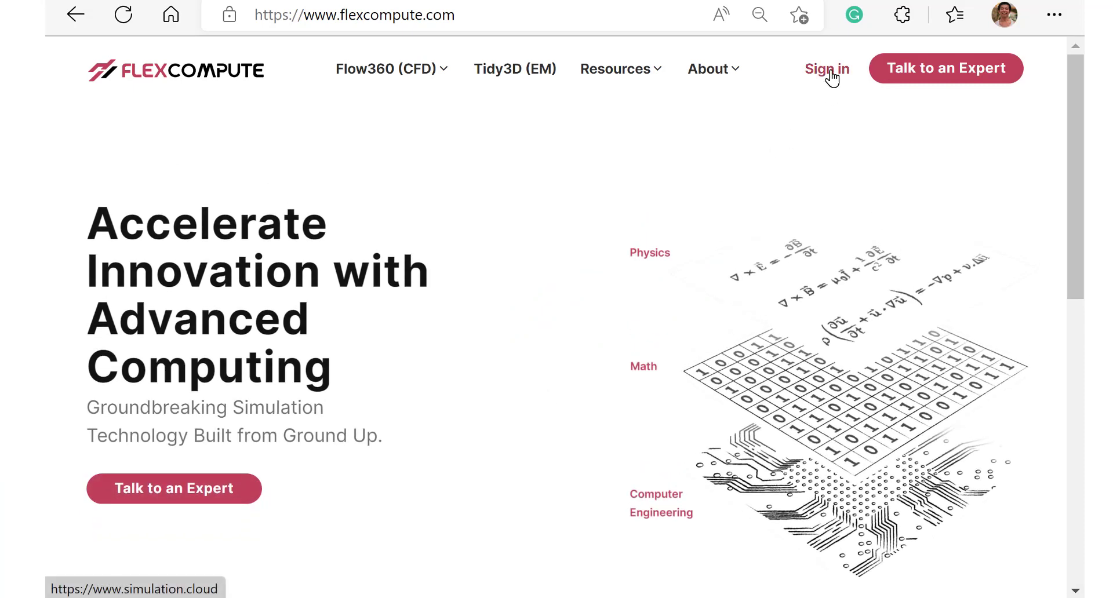
Sign in to Flow360 from flexcompute.com with the saved credentials
click(831, 72)
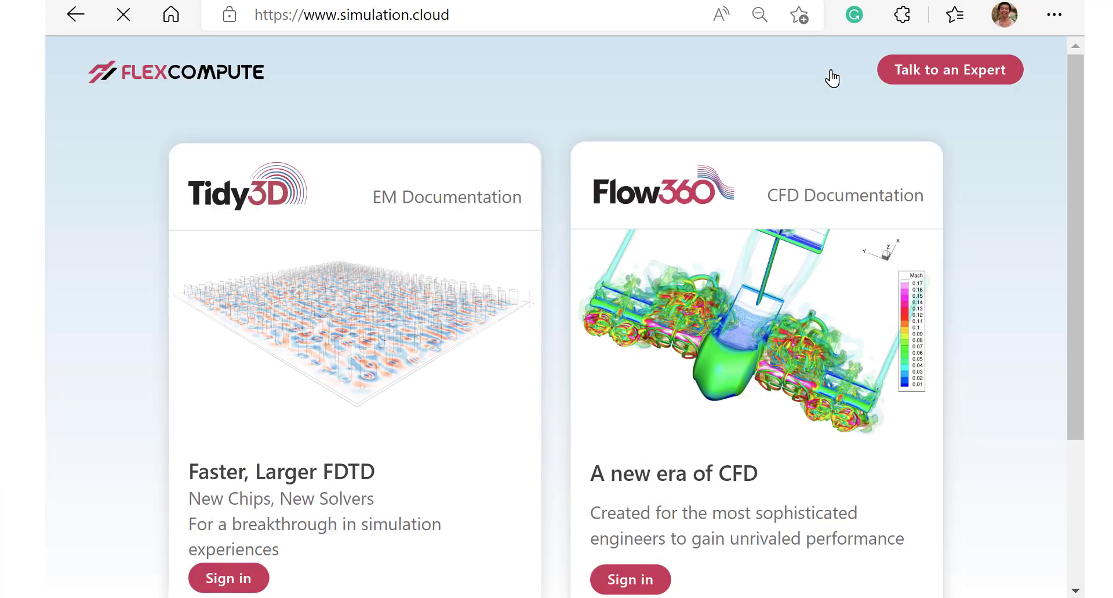
click(634, 591)
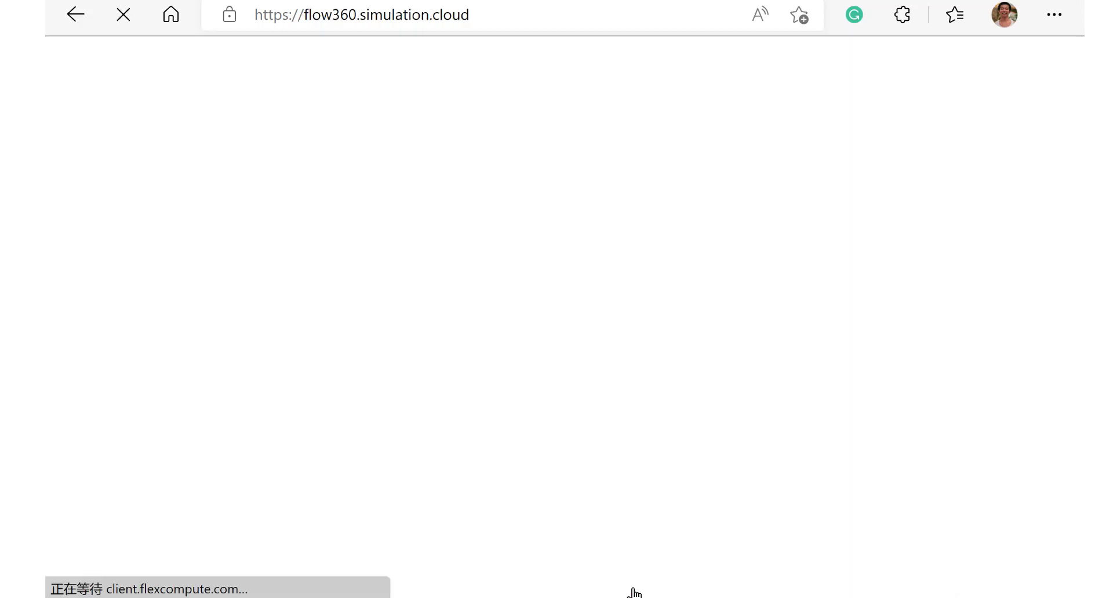
click(579, 412)
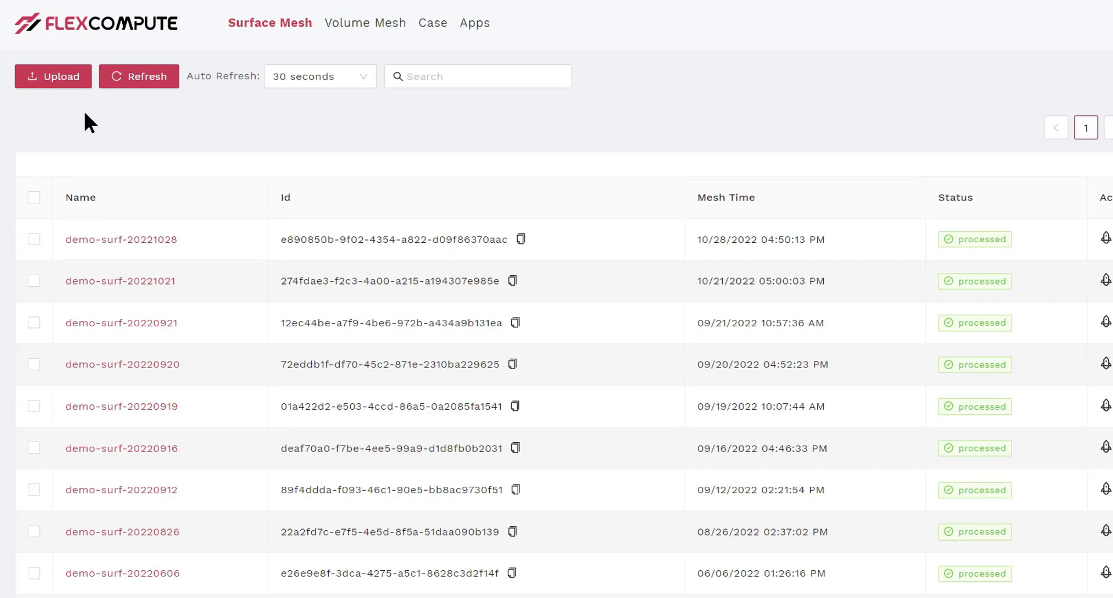
Start a surface mesh upload of airplane.csm and rename it demo-surf-20221101
click(62, 77)
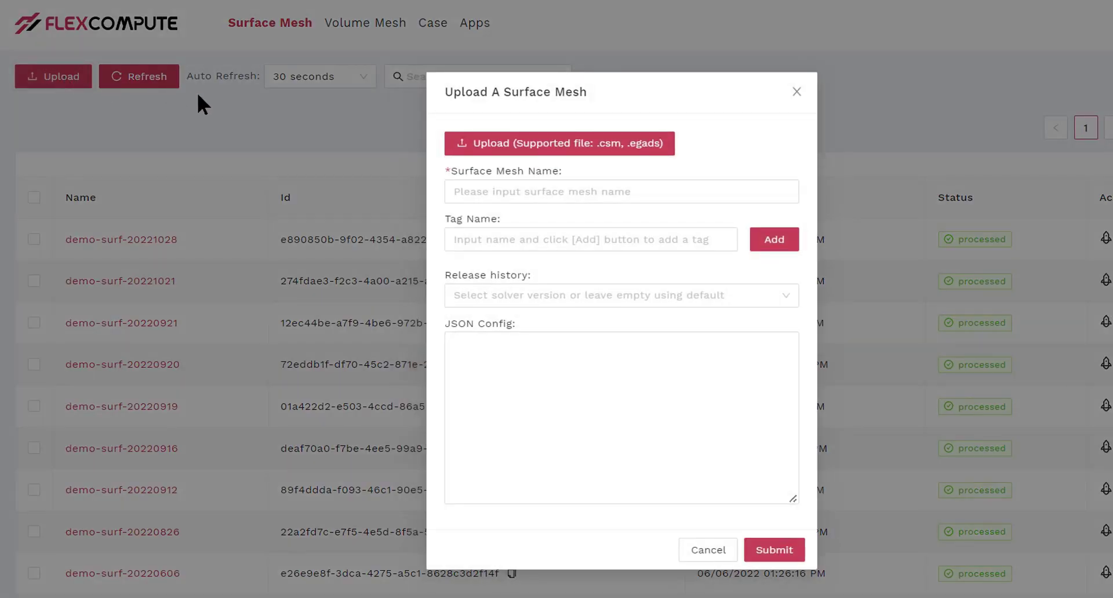
click(455, 142)
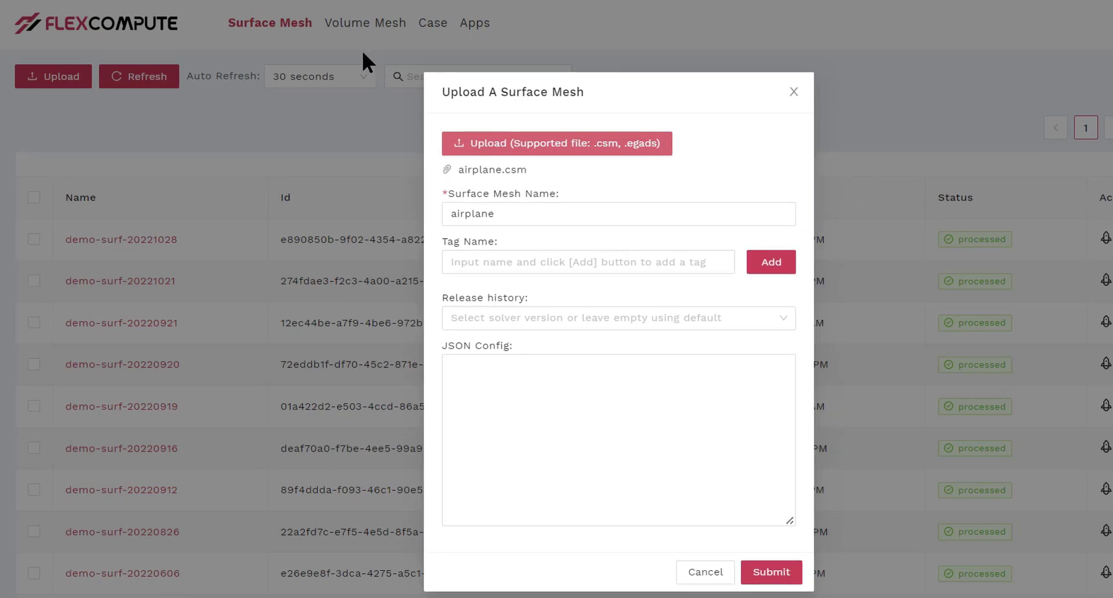
double_click(493, 215)
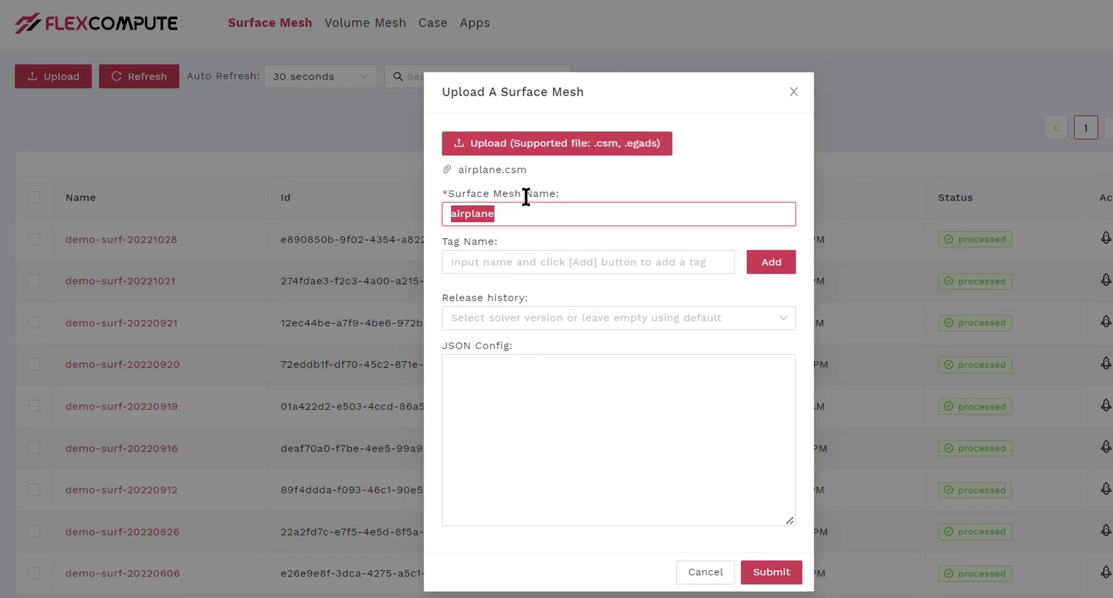
text(demo)
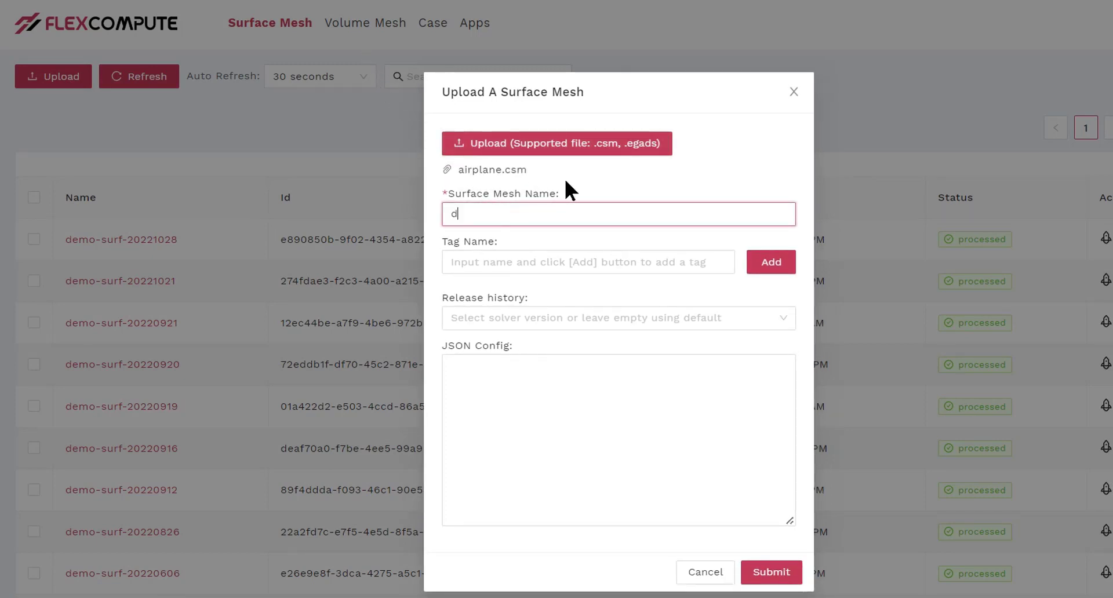
text(-surf-20221101)
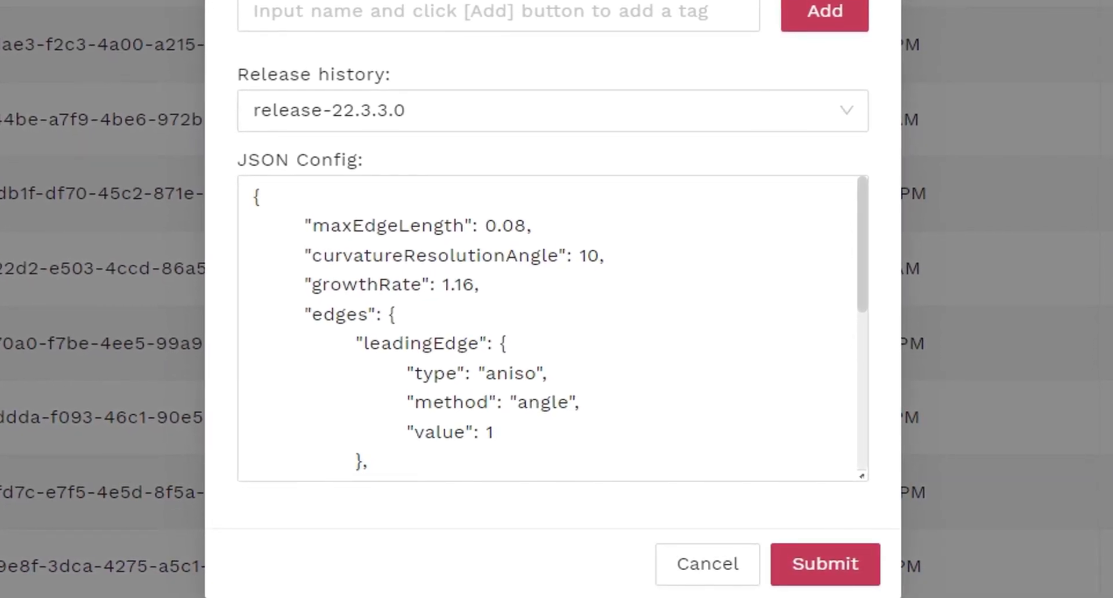
click(854, 231)
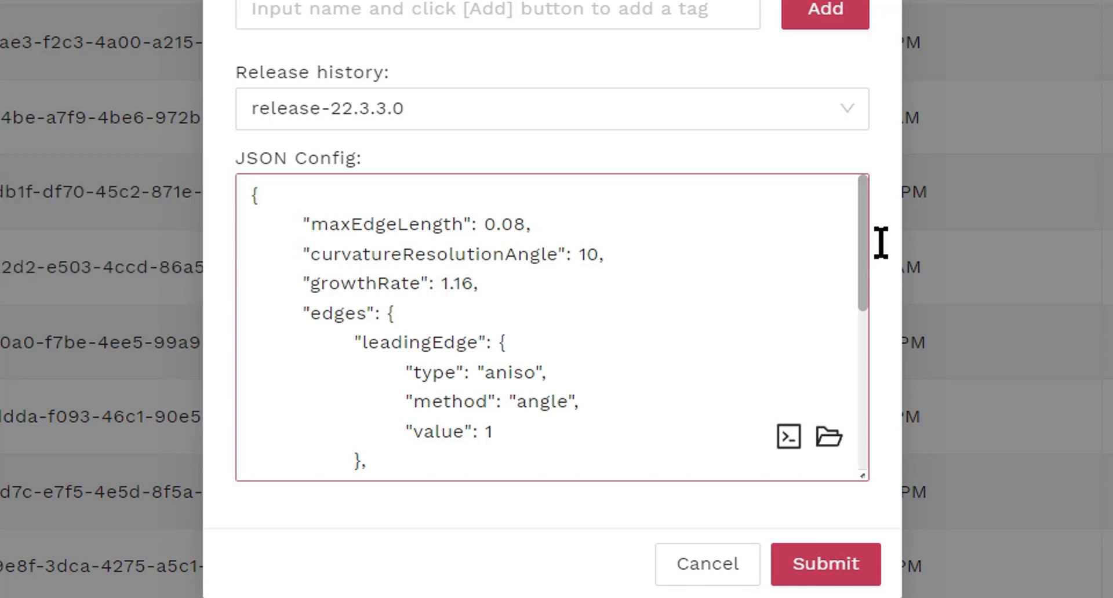
scroll(887, 258, down, 1)
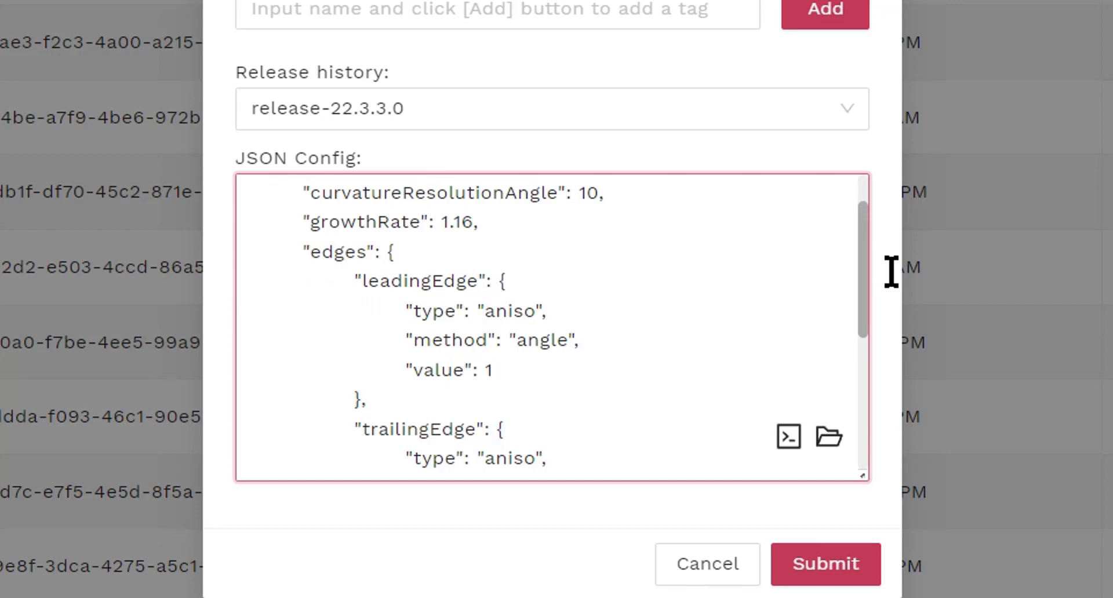
Review the JSON config's edges and faces blocks, then submit the surface mesh upload
scroll(891, 272, down, 2)
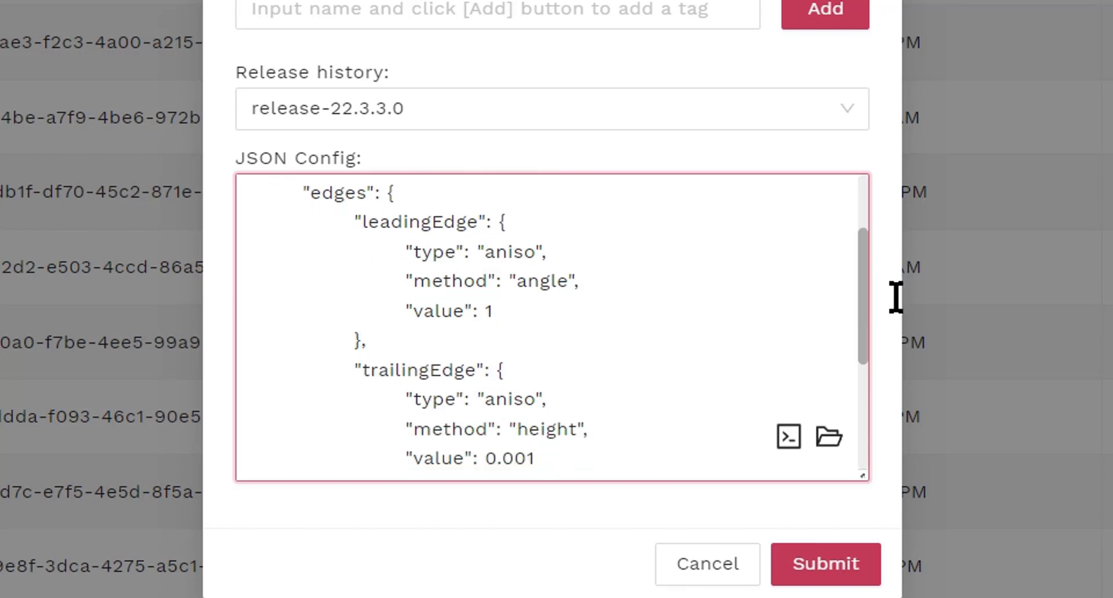
scroll(896, 297, down, 1)
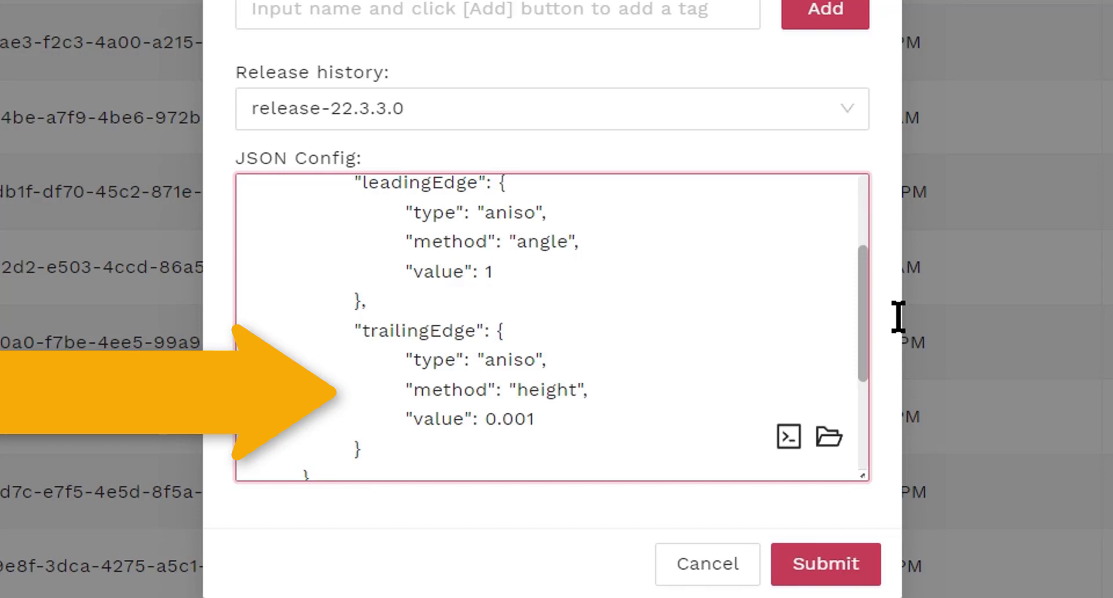
drag(897, 316, 902, 400)
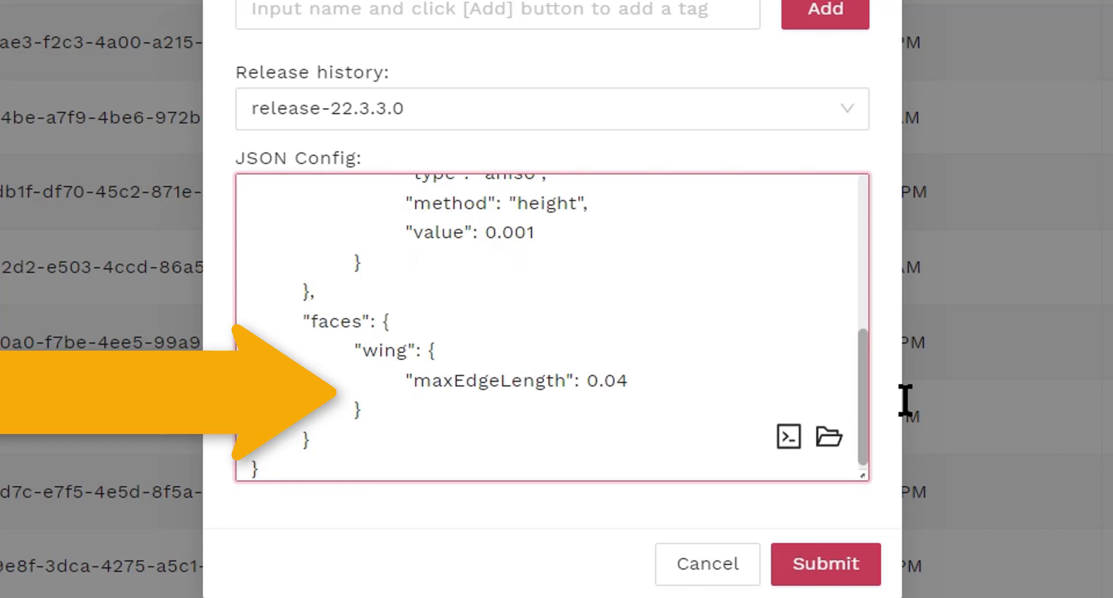
drag(905, 400, 898, 405)
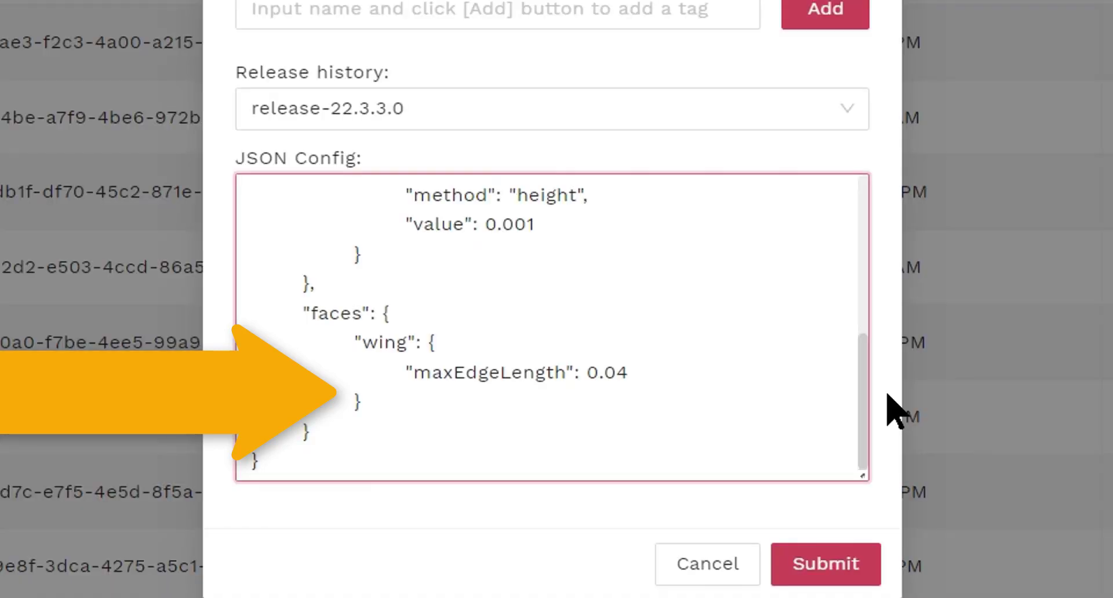
click(871, 564)
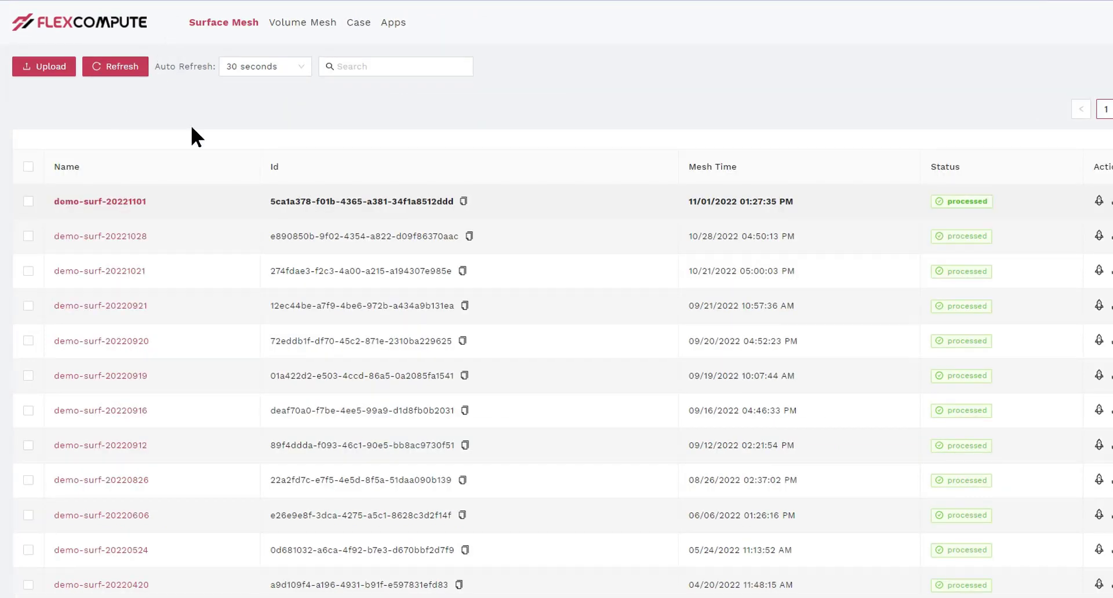
Open demo-surf-20221101 and expand its config's root, edges, leadingEdge, trailingEdge and faces entries
click(124, 202)
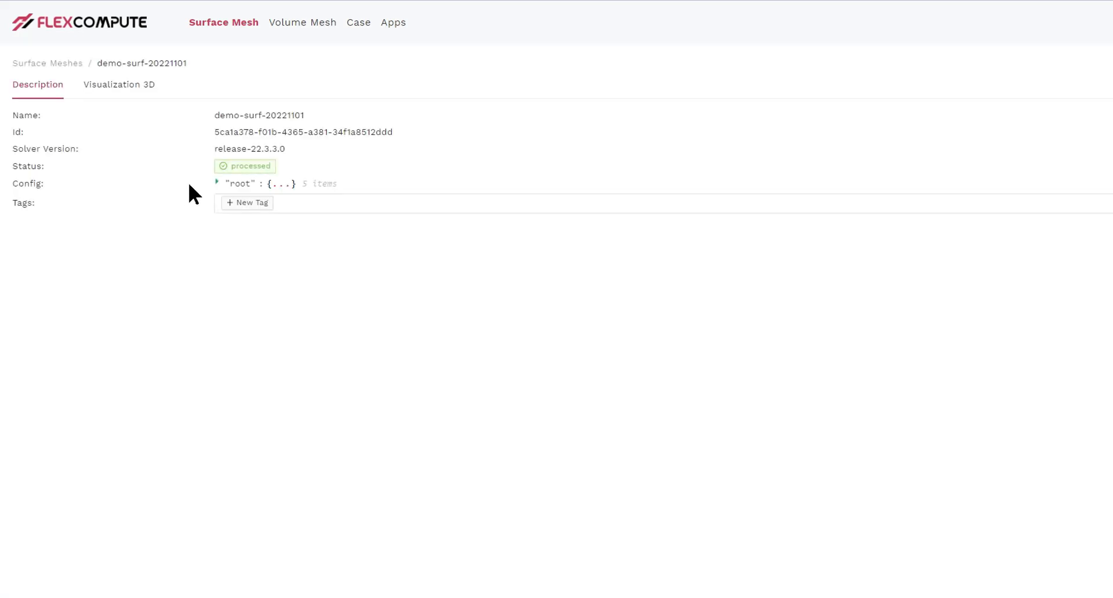
click(218, 182)
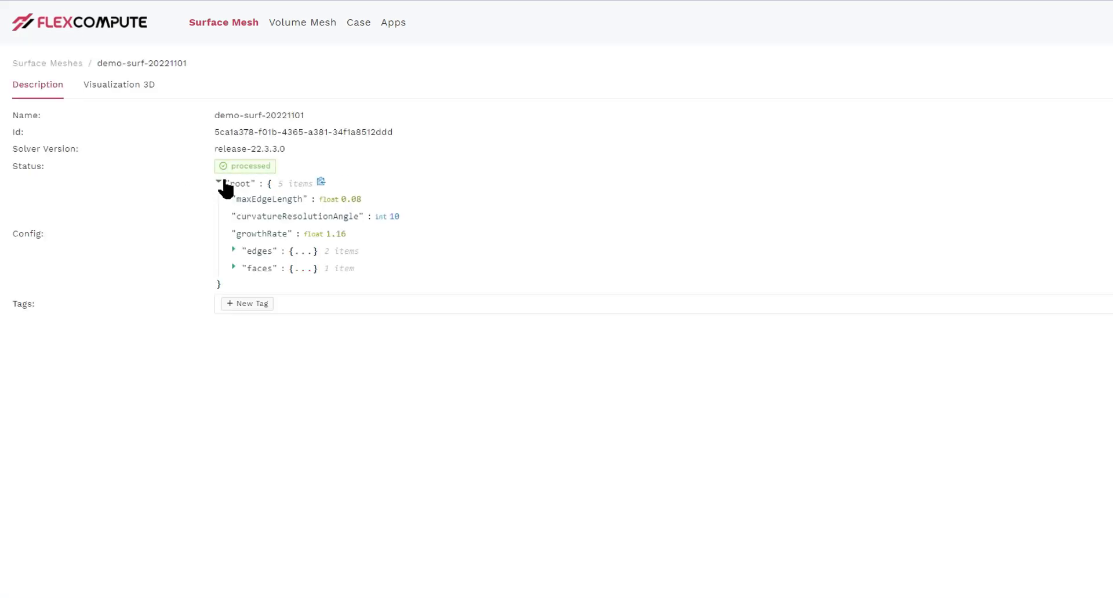
click(235, 250)
click(254, 265)
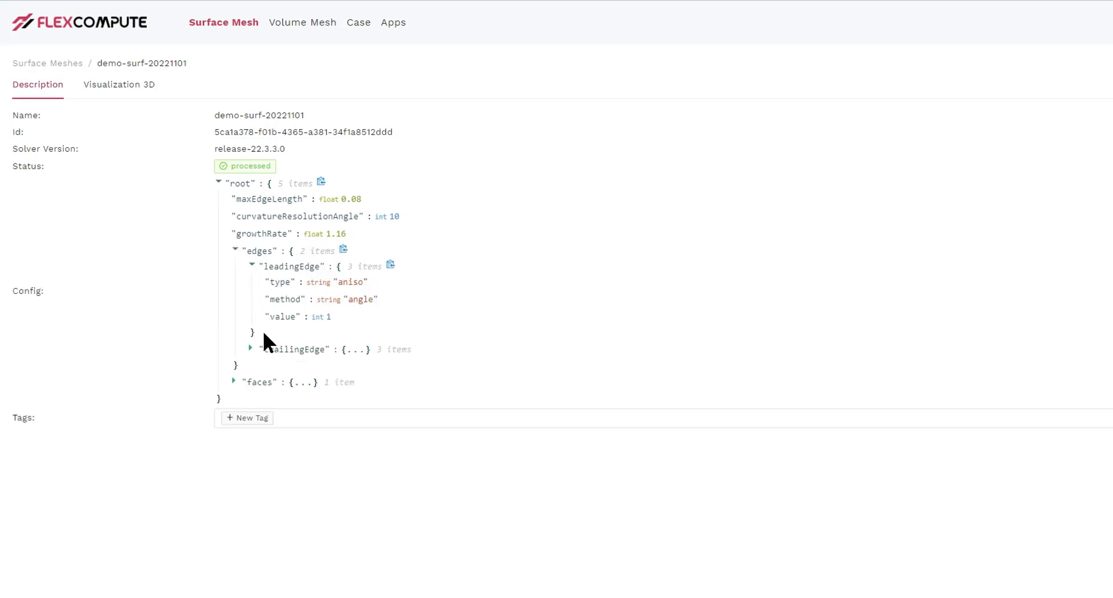
click(267, 348)
click(255, 449)
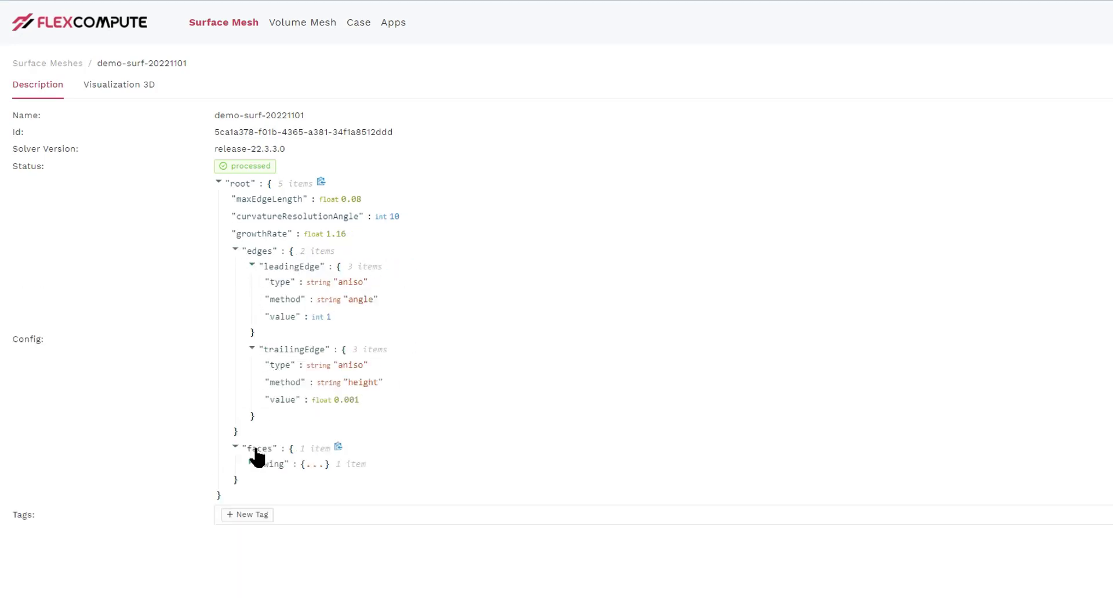
click(126, 92)
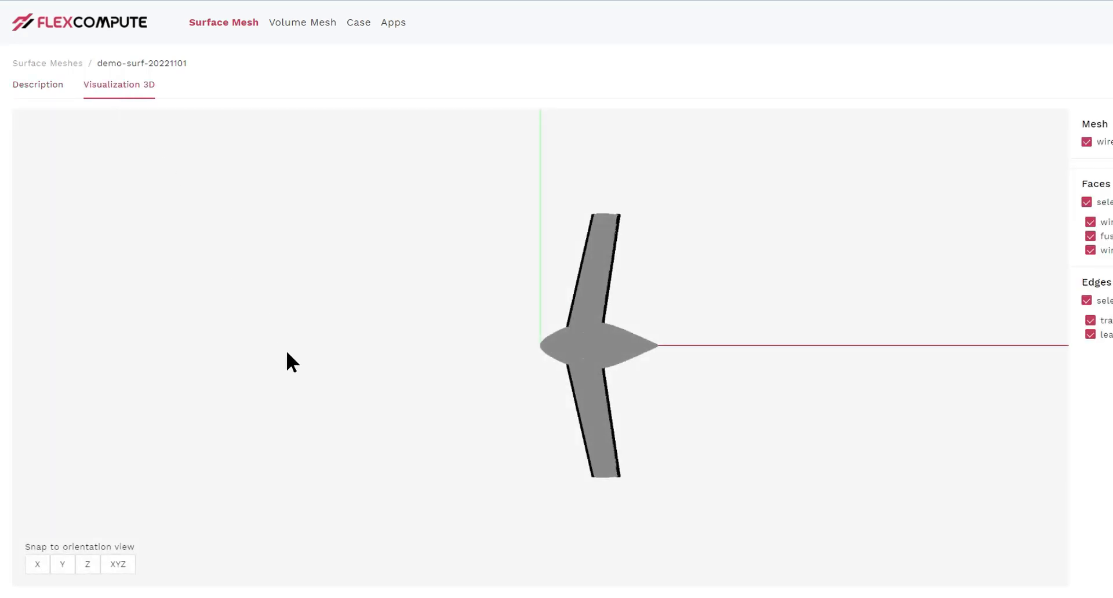
drag(290, 355, 356, 317)
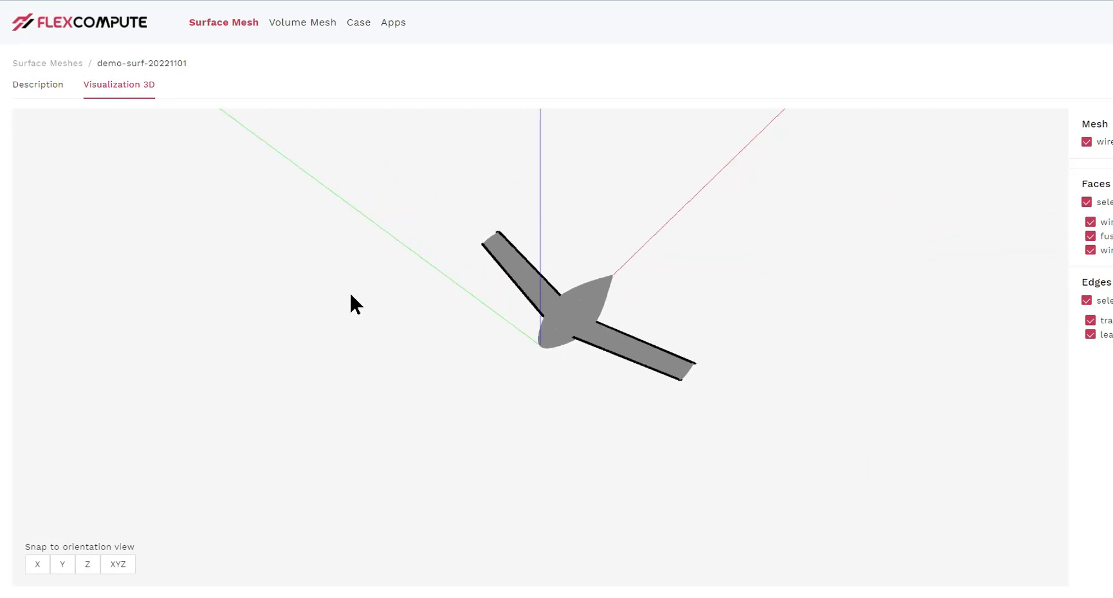
scroll(350, 297, down, 5)
scroll(358, 320, up, 5)
scroll(360, 285, up, 5)
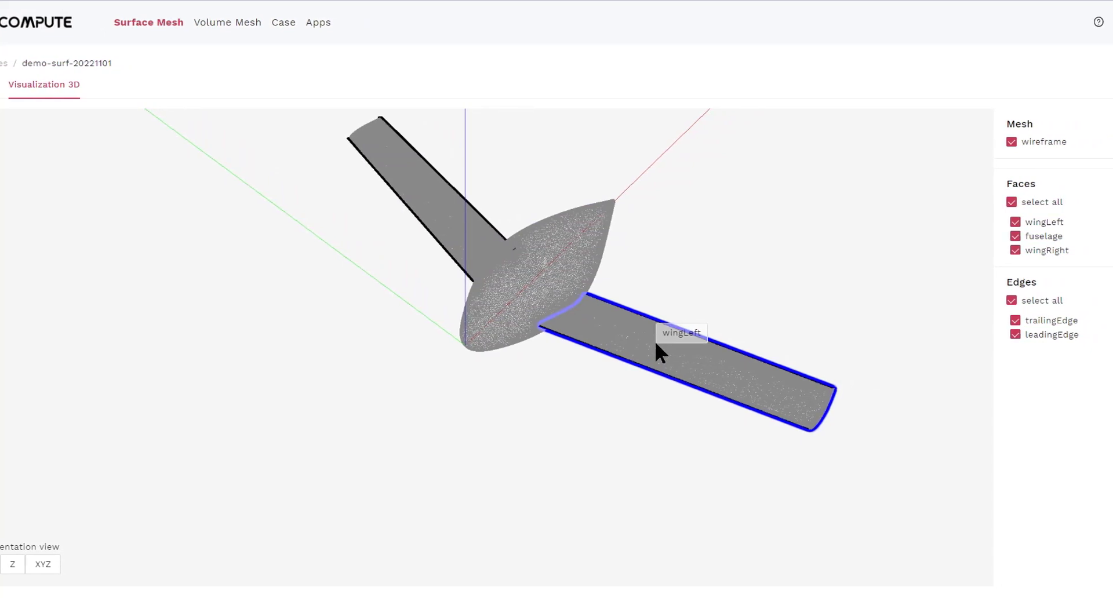
click(1051, 223)
click(1052, 223)
click(1048, 238)
click(1047, 238)
click(1048, 252)
click(1048, 253)
click(1042, 320)
click(1042, 320)
click(1041, 338)
click(1041, 337)
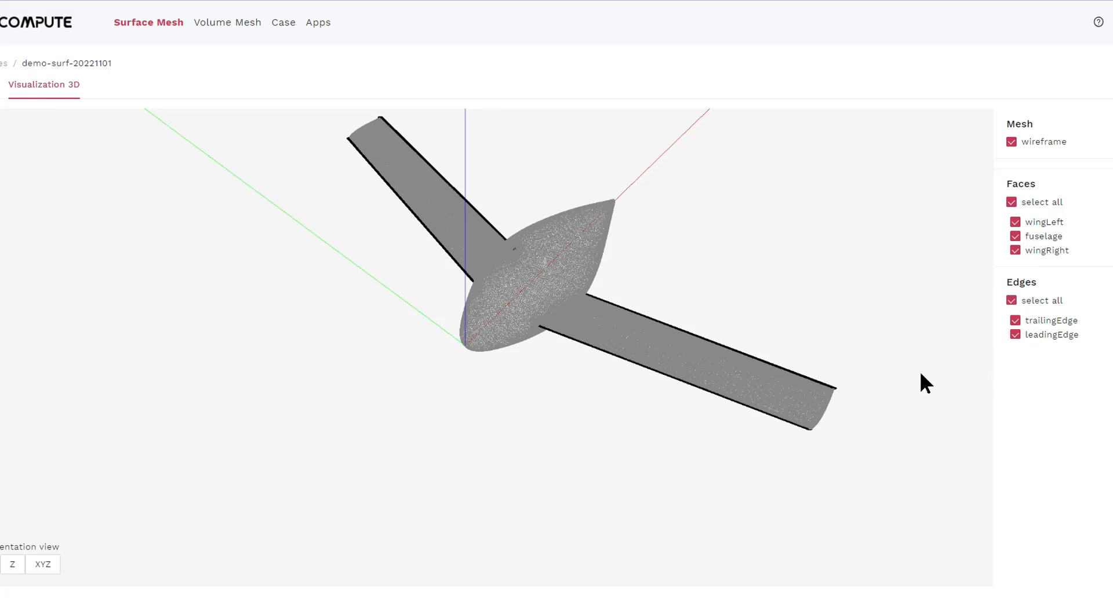
scroll(898, 345, down, 3)
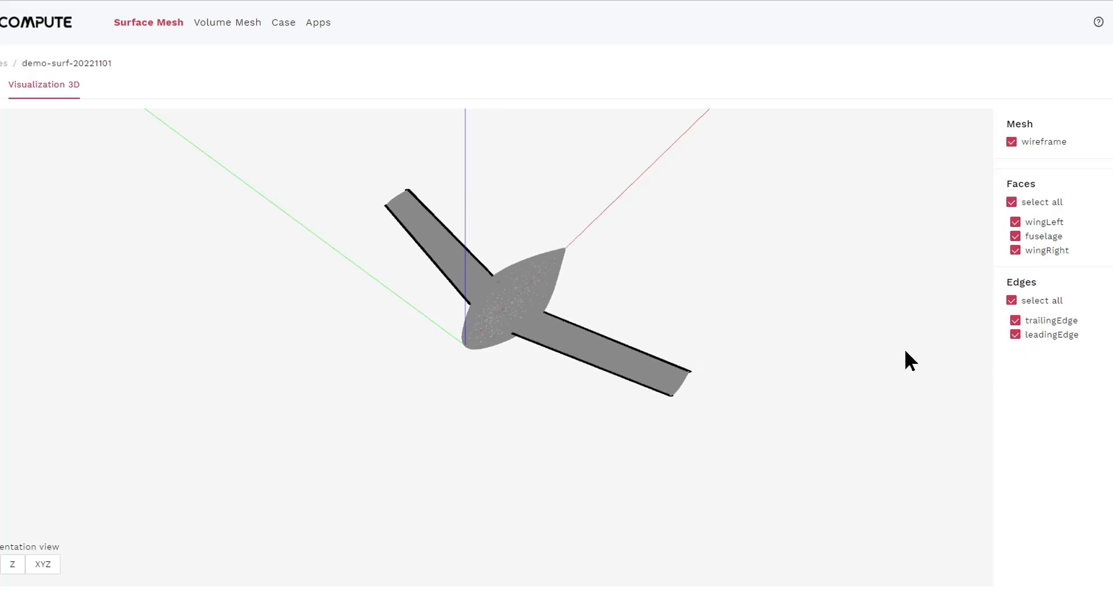
scroll(903, 348, up, 6)
scroll(909, 327, up, 4)
drag(895, 323, 225, 302)
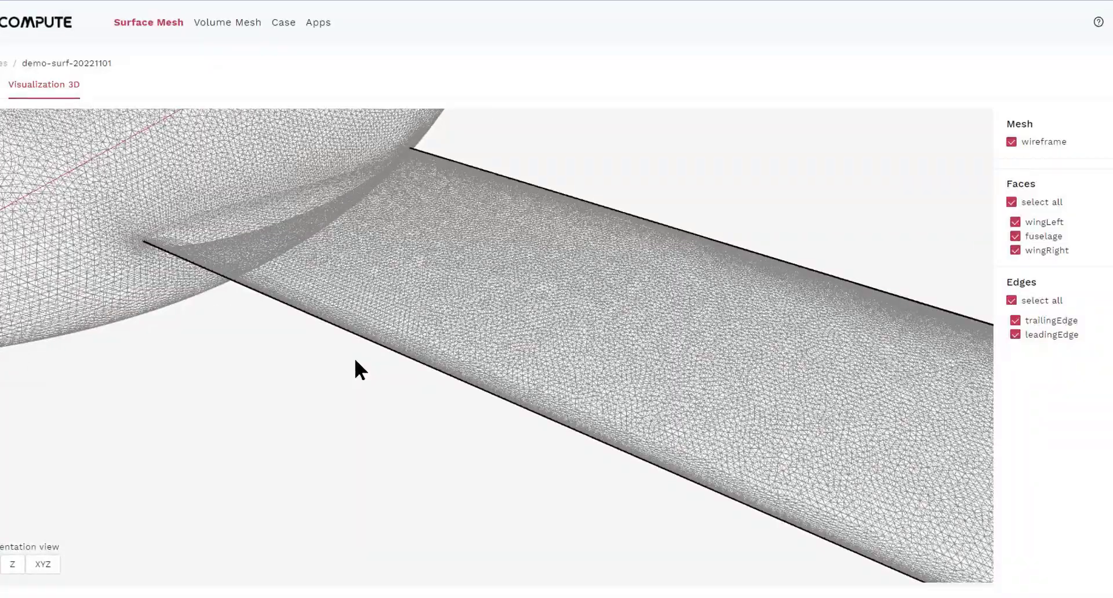
scroll(358, 359, up, 5)
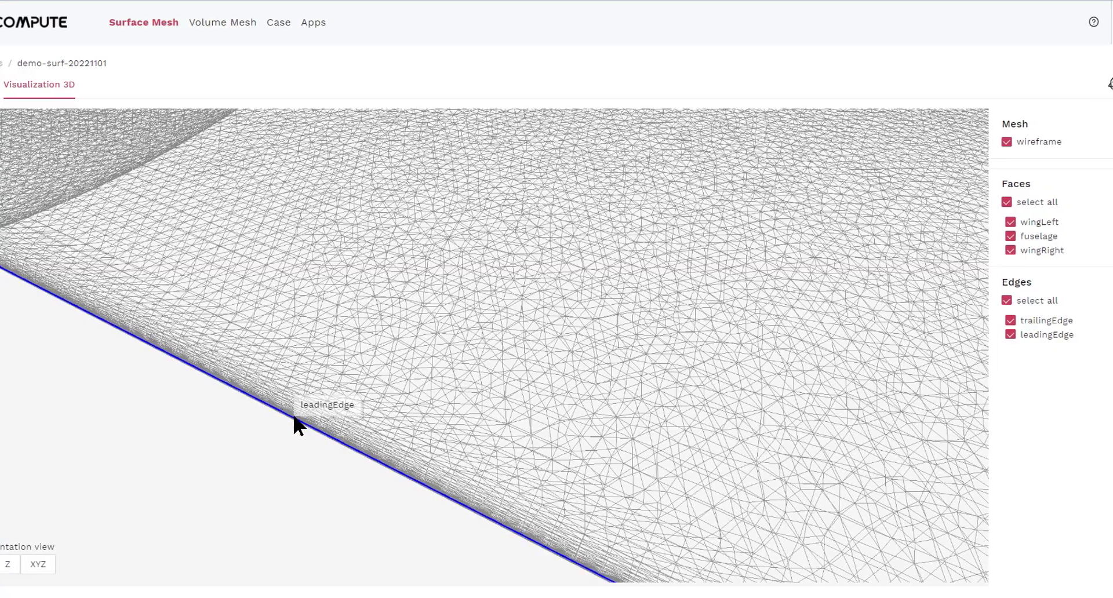
scroll(282, 453, down, 10)
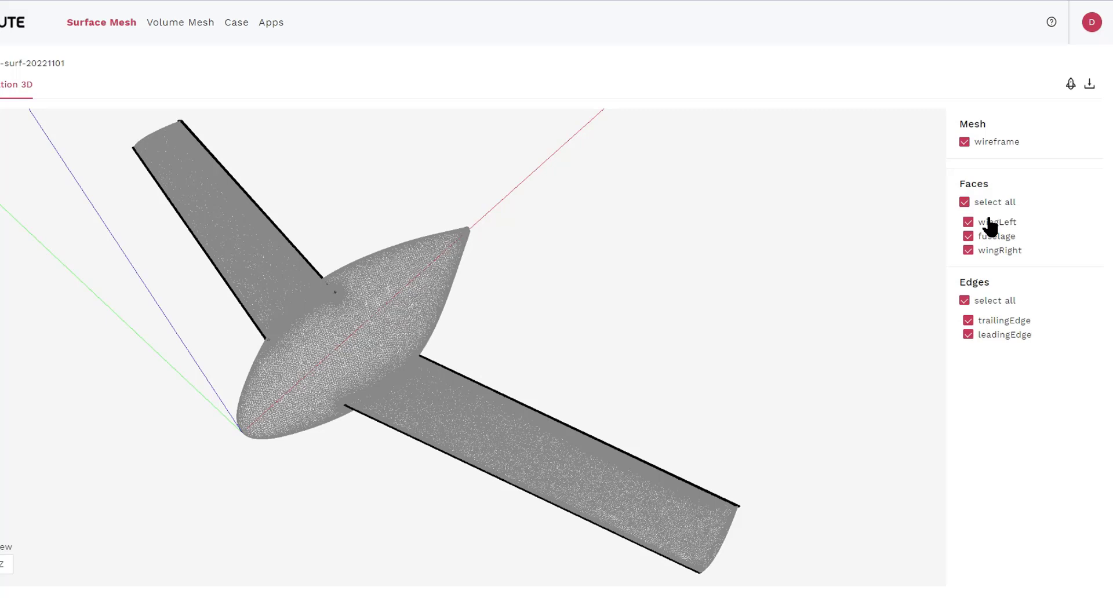
Start a new volume mesh from the surface mesh, naming it demo-volume-20221101, and review its config
click(1078, 86)
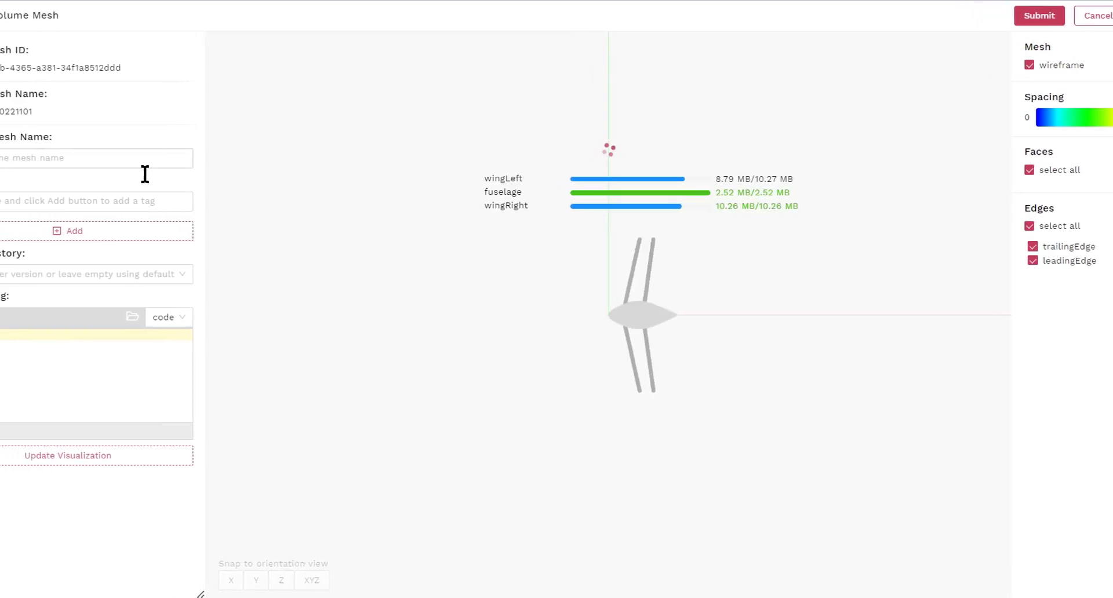
text(demo-vo)
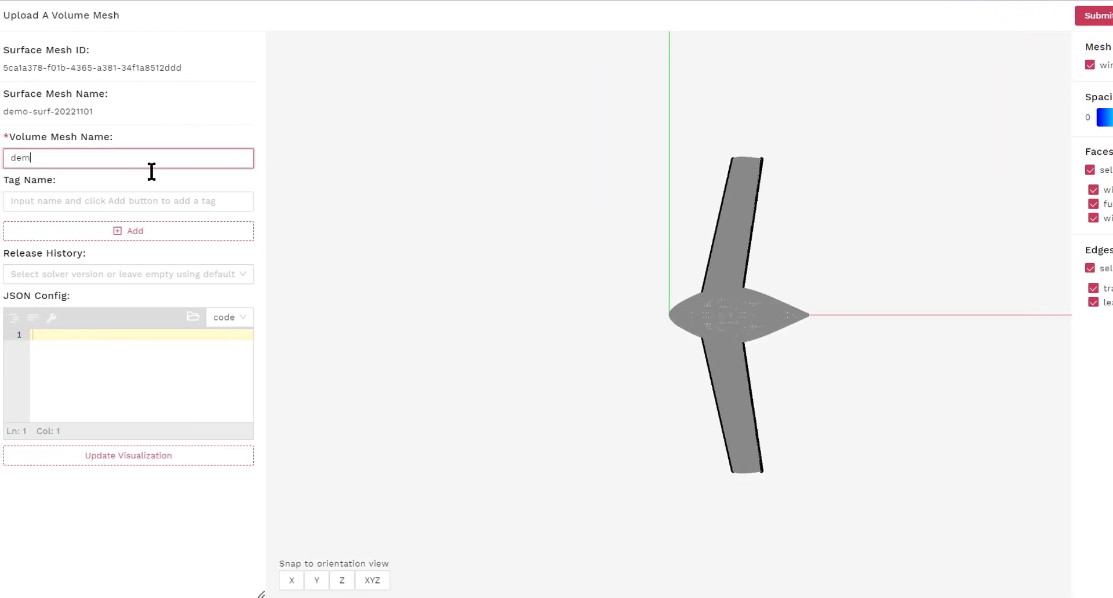
text(lume)
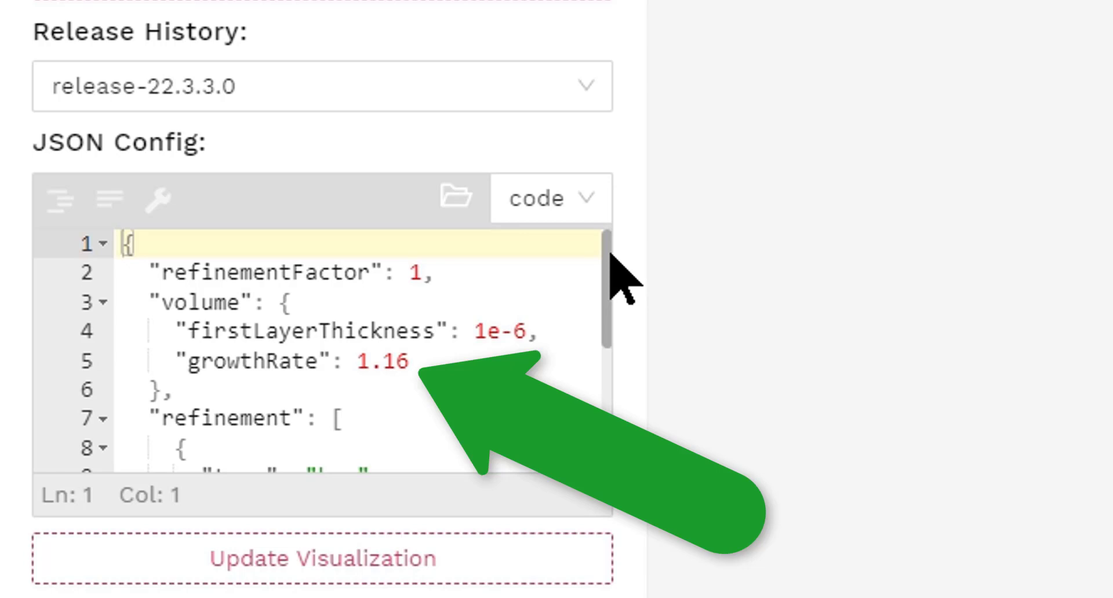
mouse_move(610, 253)
mouse_down()
mouse_move(606, 440)
mouse_move(641, 410)
mouse_move(636, 418)
mouse_move(620, 380)
mouse_up()
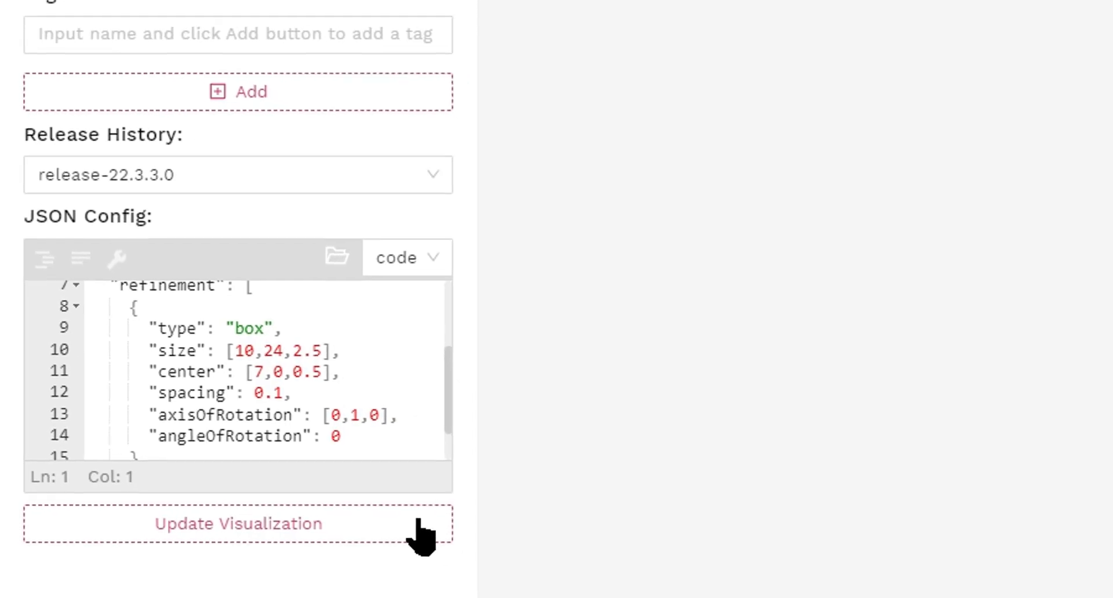
Preview the config's refinement0 box and orbit the view around the aircraft
click(417, 521)
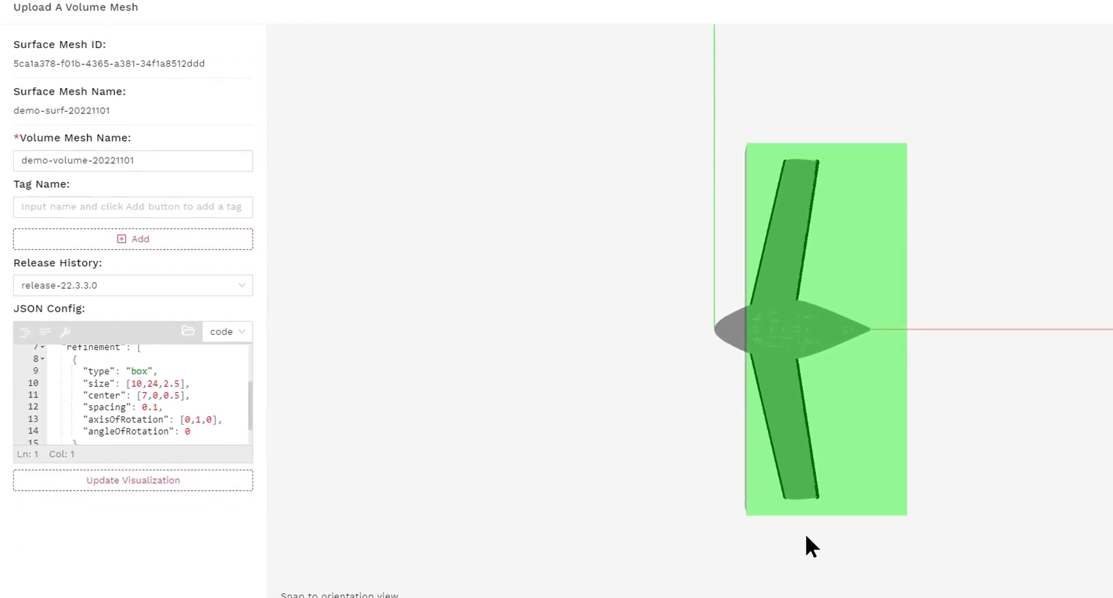
drag(980, 519, 1051, 460)
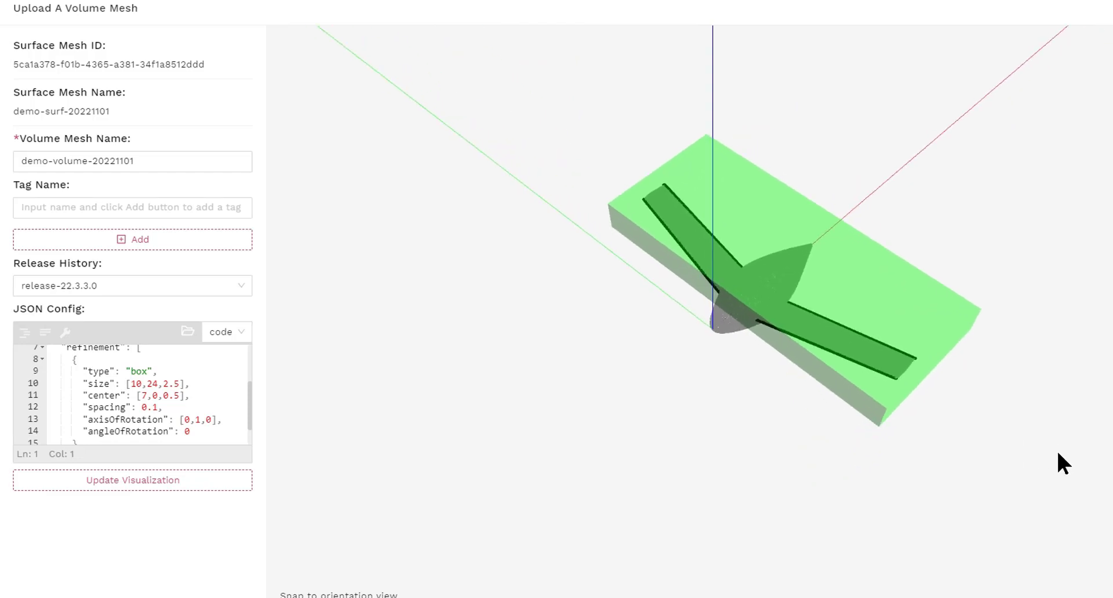
scroll(1061, 342, down, 3)
scroll(1055, 336, up, 5)
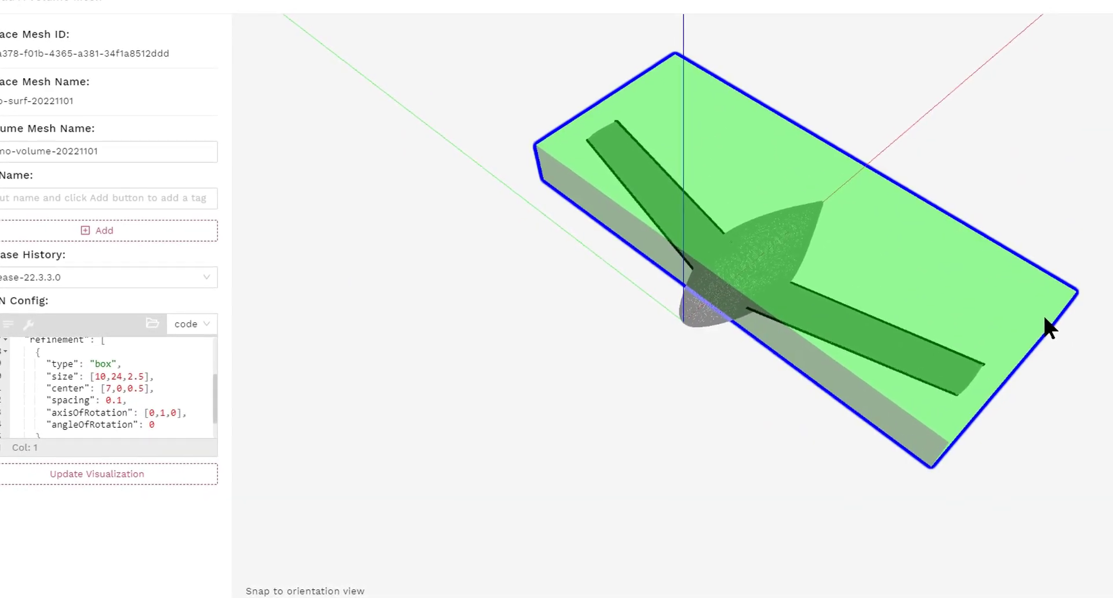
drag(1043, 314, 905, 367)
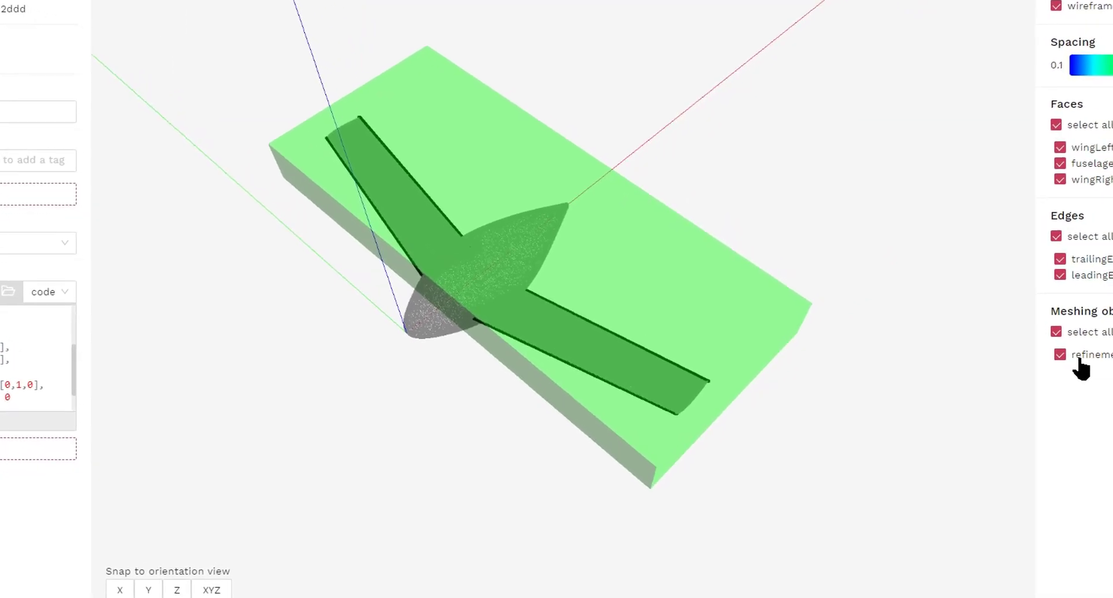
Toggle refinement0 off and on, then check it from the X, Y and isometric views
click(1065, 354)
click(1065, 354)
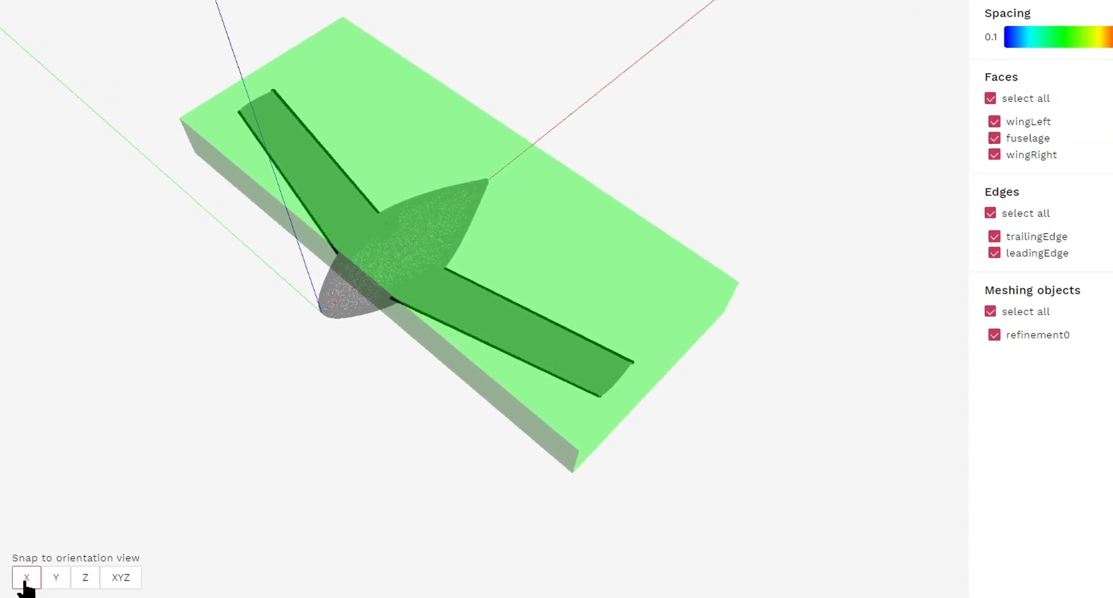
click(27, 580)
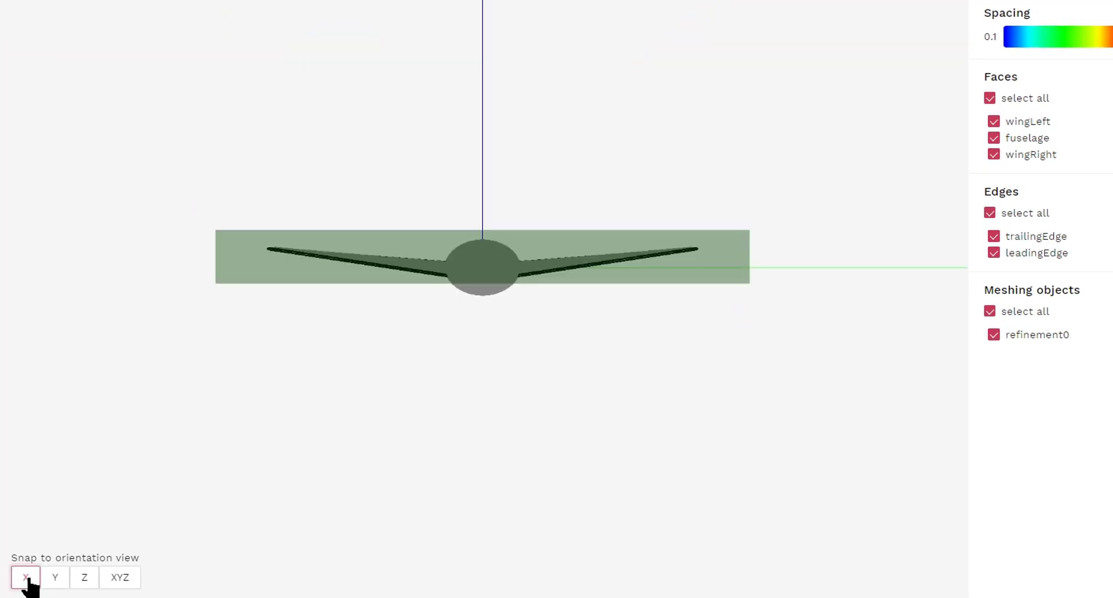
click(67, 579)
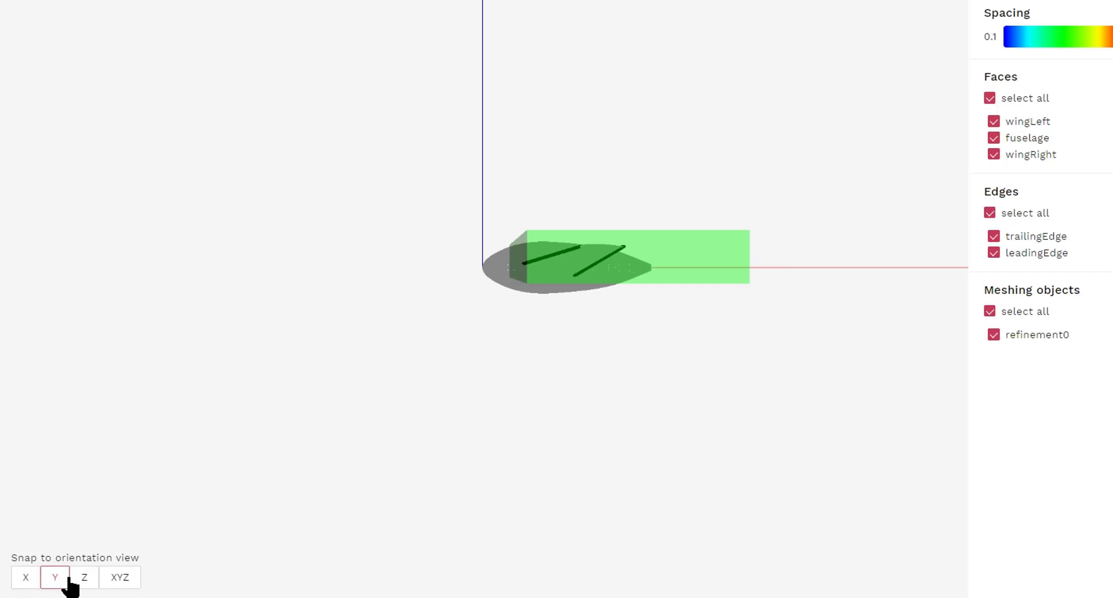
click(123, 579)
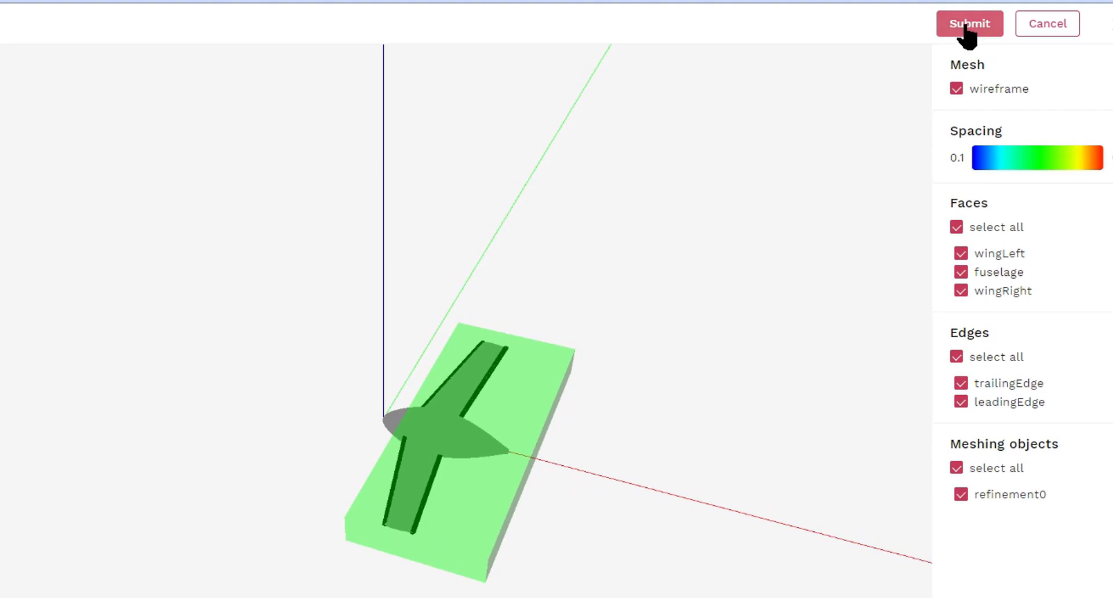
Submit demo-volume-20221101 and go to the Volume Mesh list
click(966, 26)
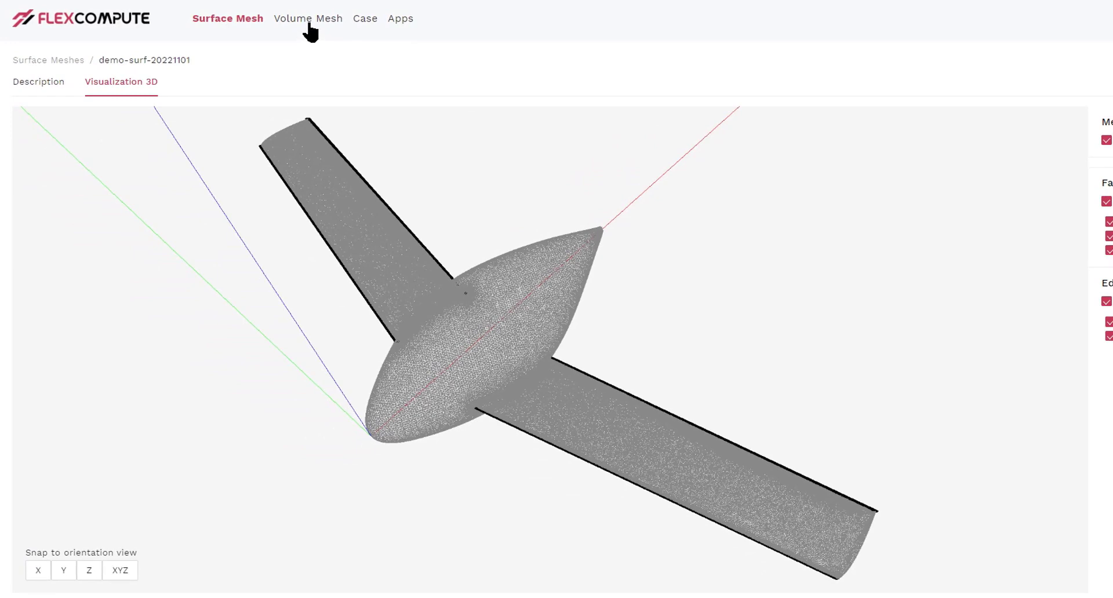
click(311, 33)
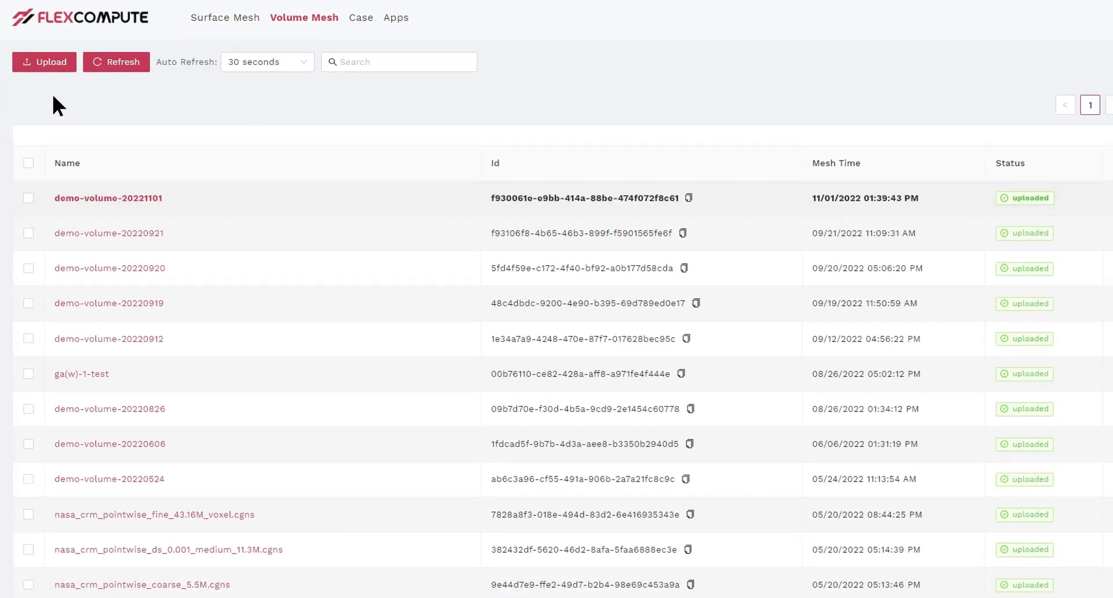
Open demo-volume-20221101, expand its NoSlipWalls and Boundaries lists, and check the 17,474,344 node count
click(113, 198)
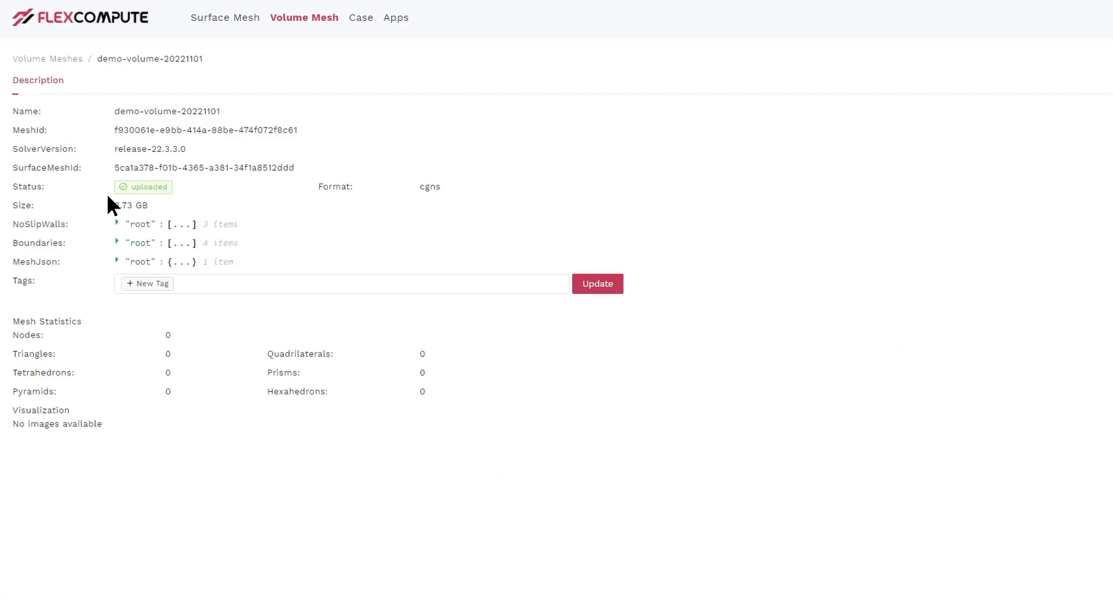
click(125, 225)
click(125, 304)
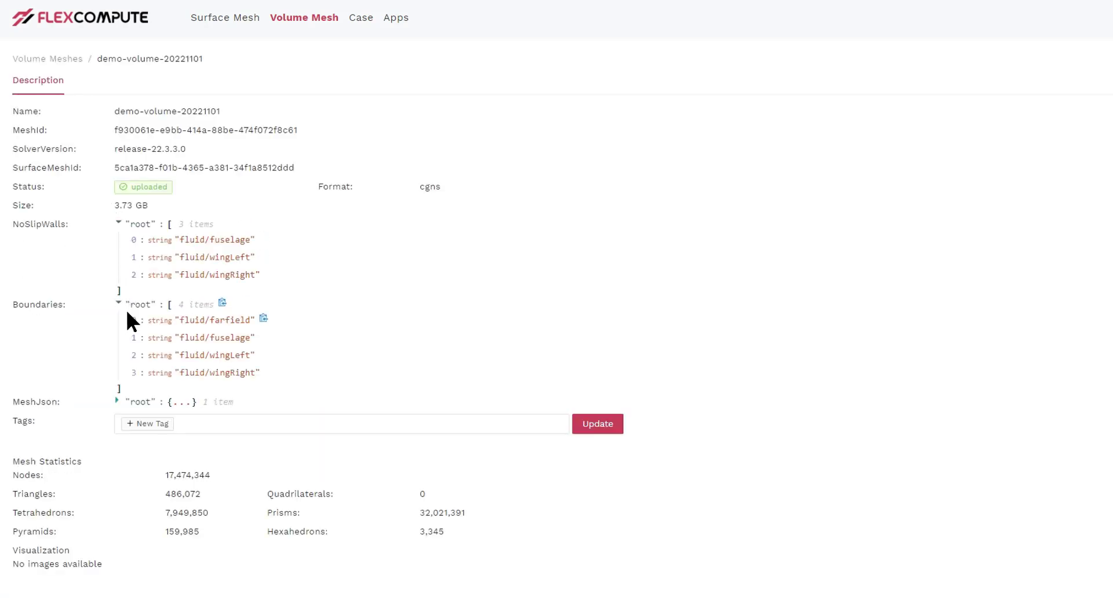
drag(213, 475, 159, 480)
click(267, 464)
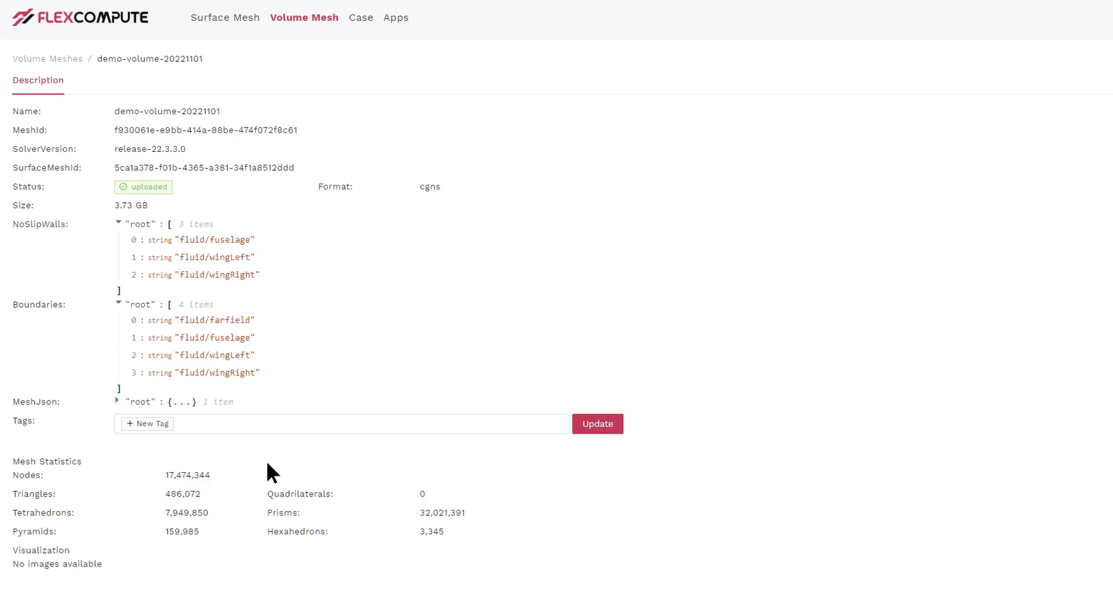